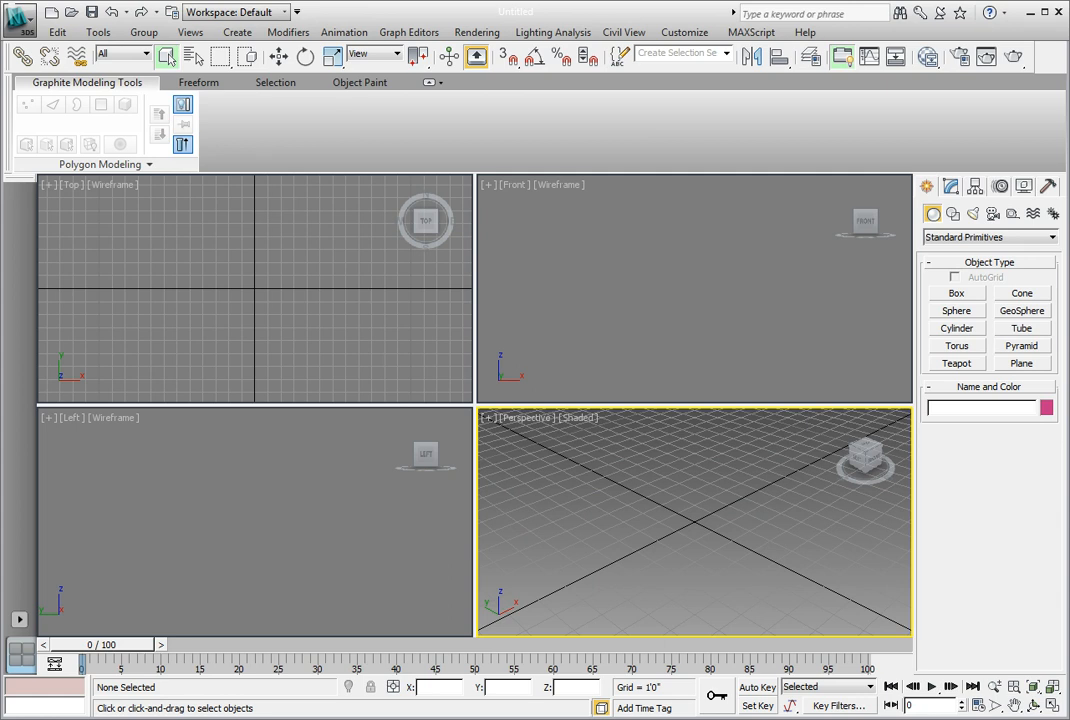
Step: Reset the program to a fresh, empty scene and confirm the reset
click(23, 20)
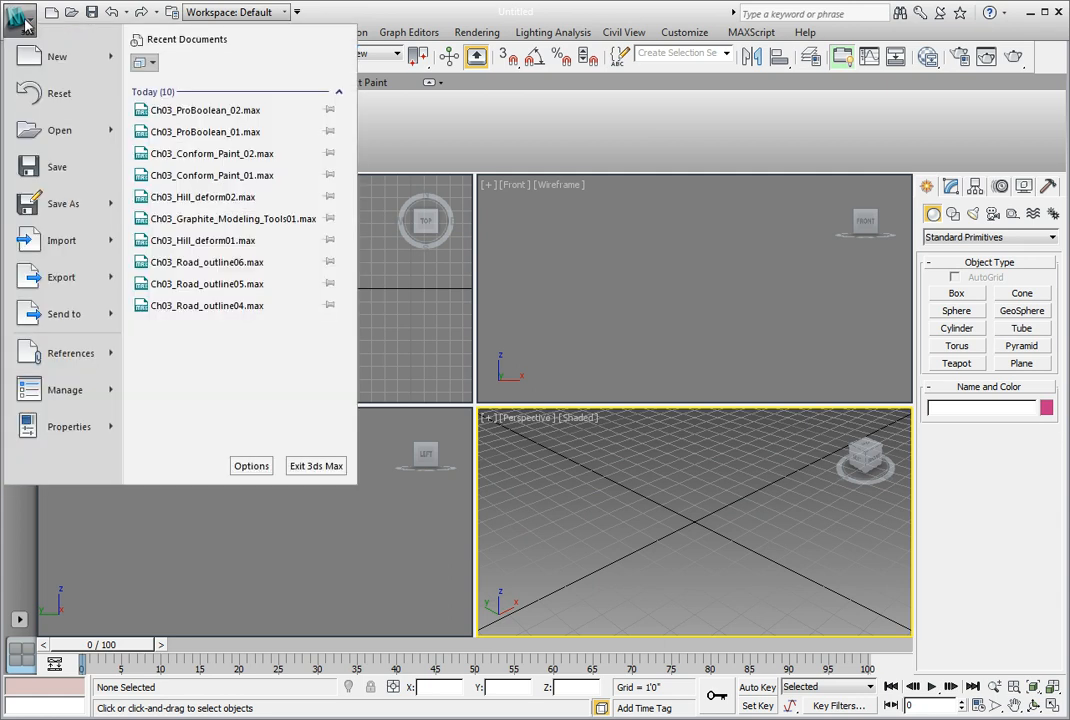
click(52, 97)
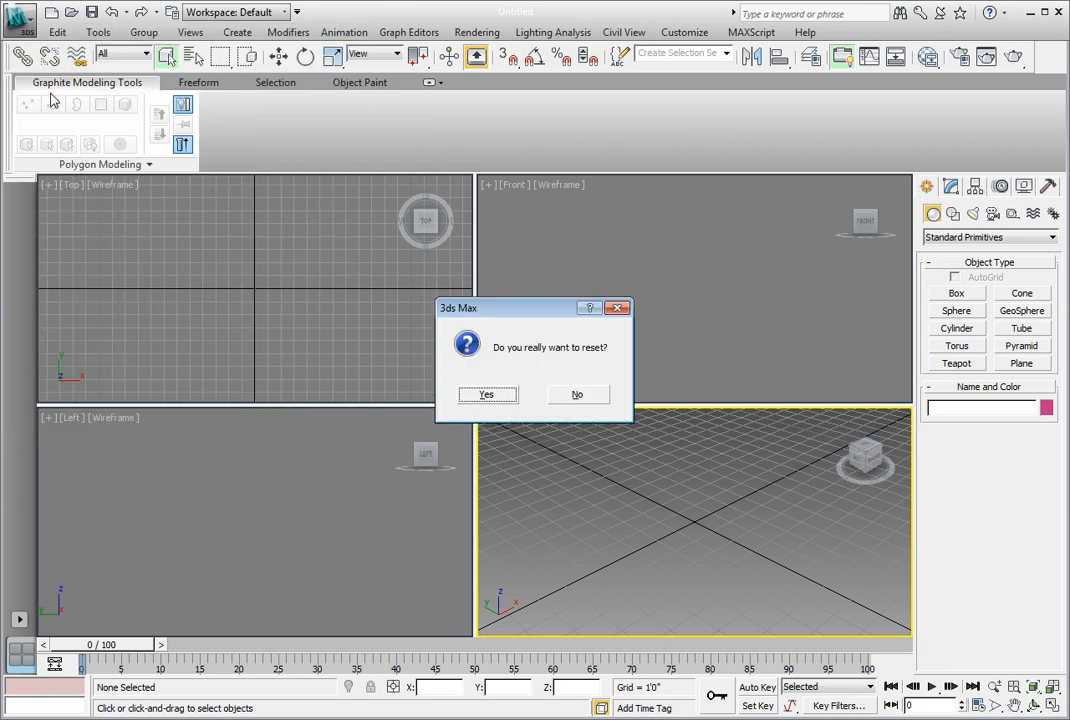
click(488, 395)
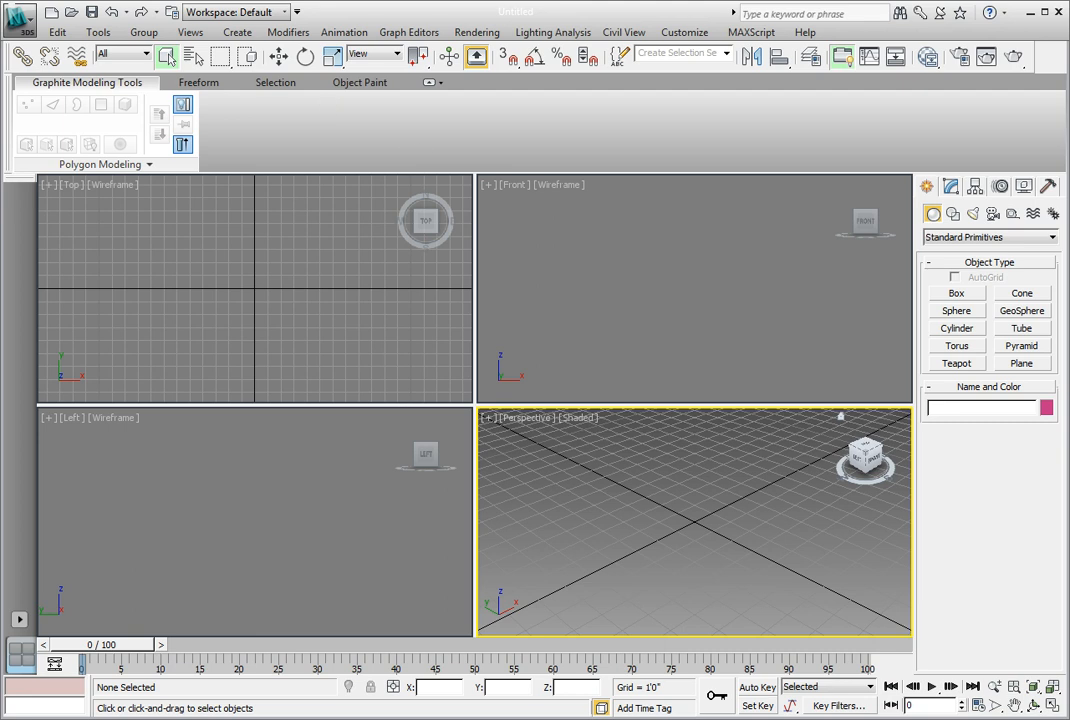
Step: Open Ch03_Road_deform01.max from the CH 03 scenes folder and continue loading without the missing external files
click(24, 24)
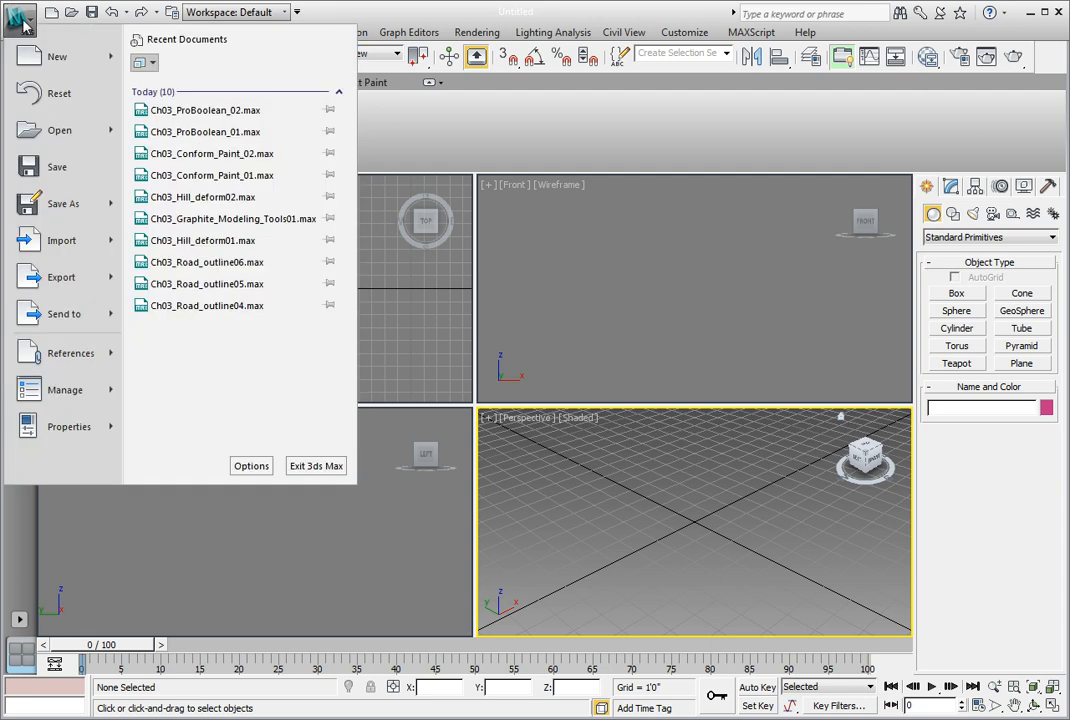
click(56, 130)
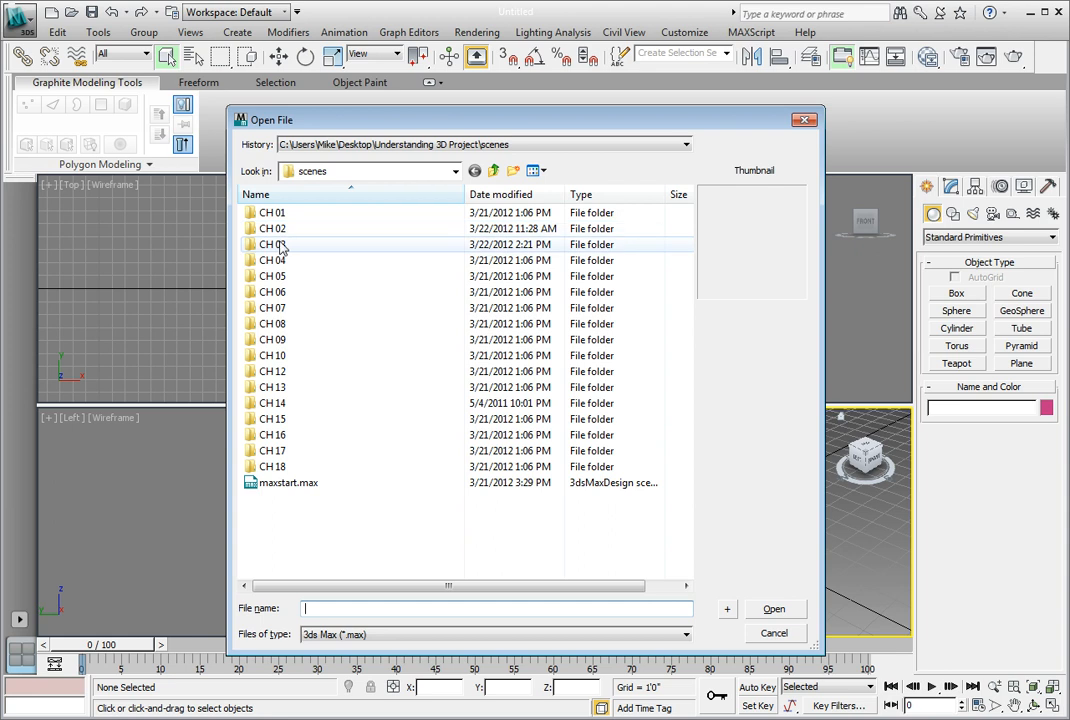
double_click(281, 246)
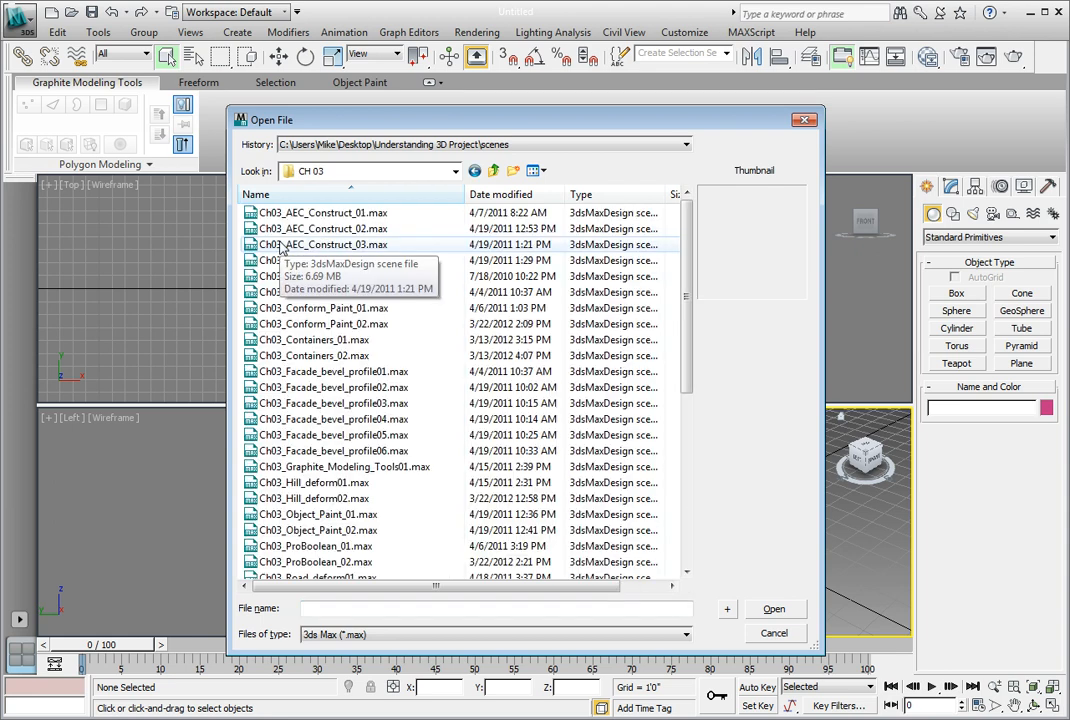
drag(688, 298, 690, 348)
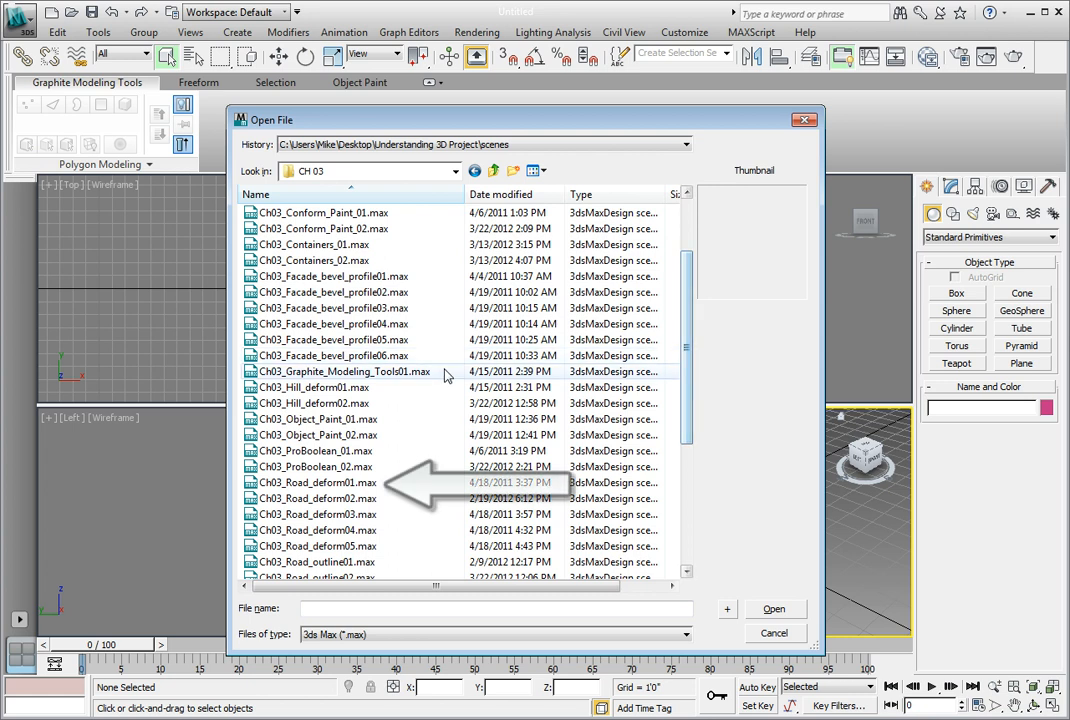
click(365, 483)
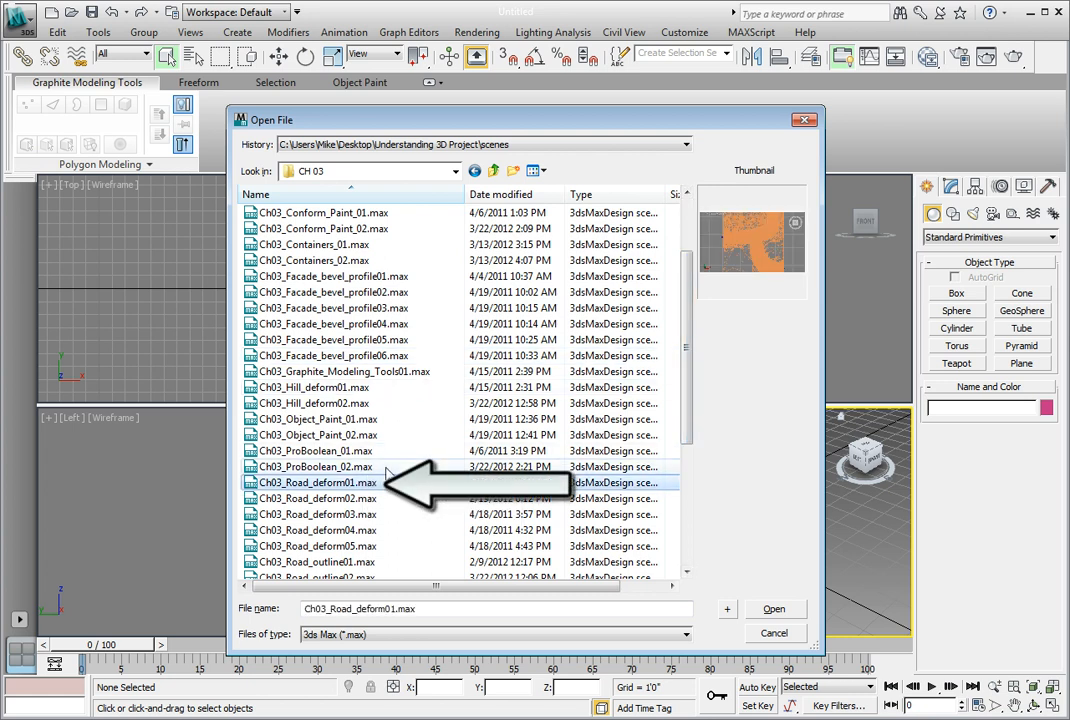
click(788, 614)
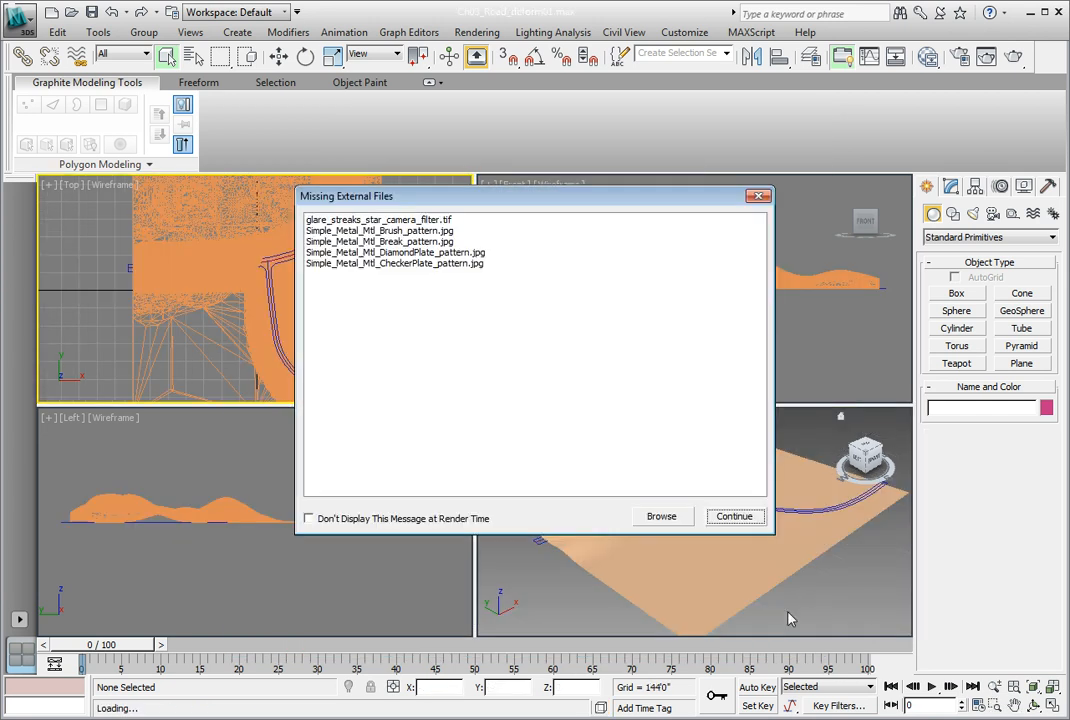
click(729, 517)
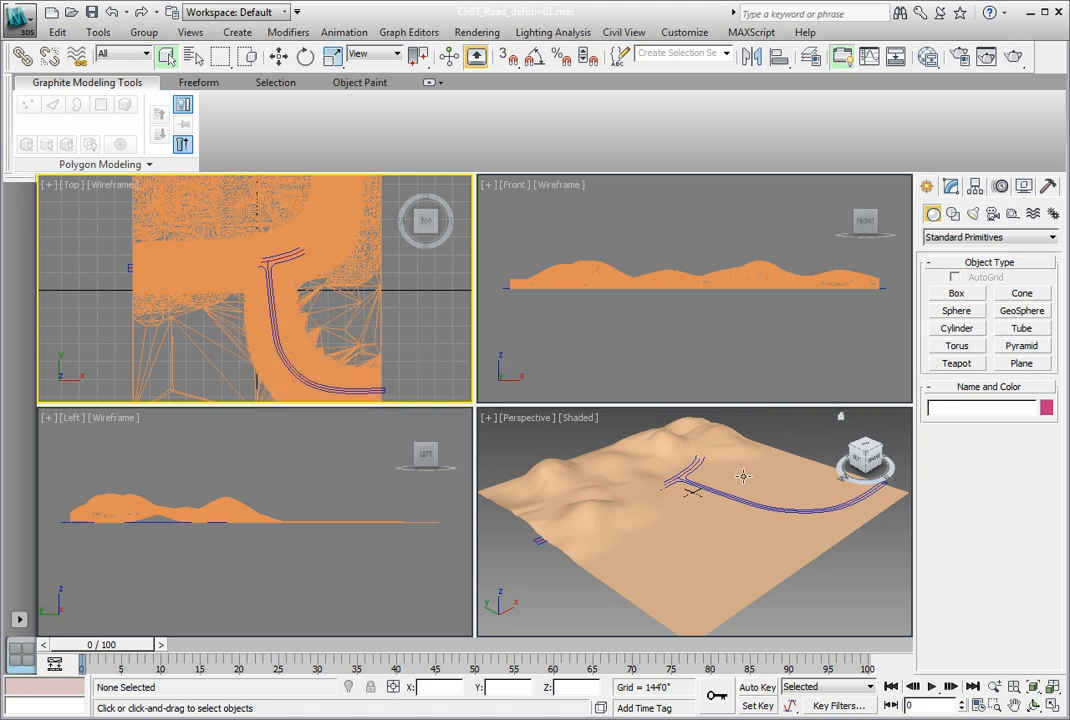
Step: Save an incremented copy of the scene as Ch03_Road_deform02.max, replacing the existing file
click(27, 30)
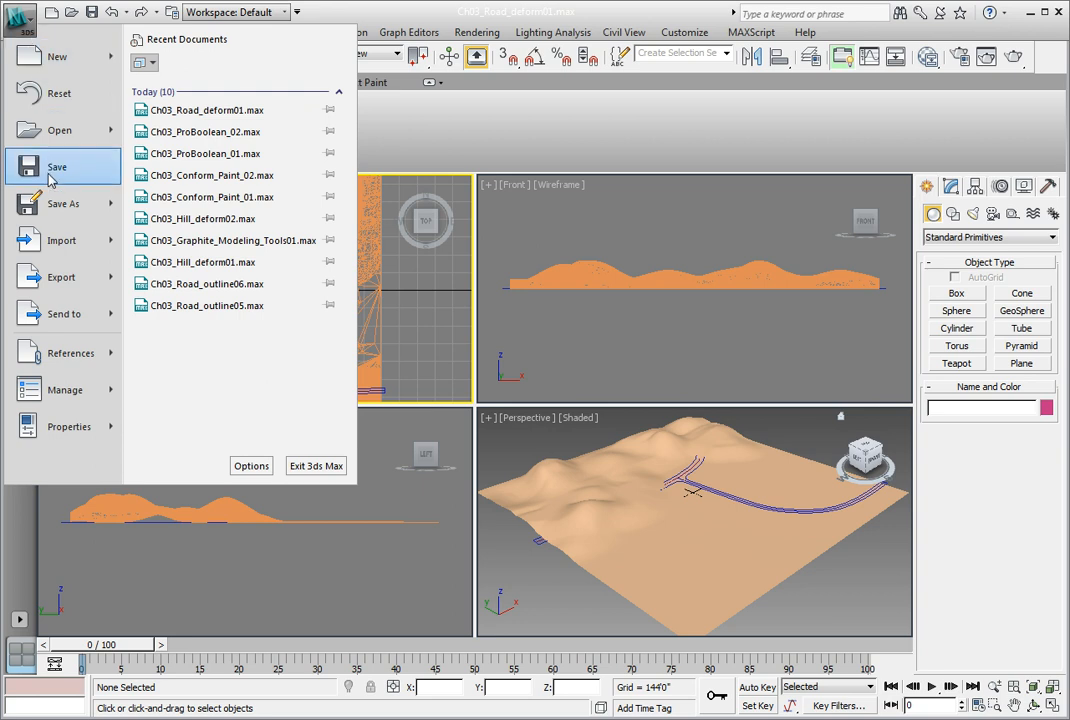
click(48, 206)
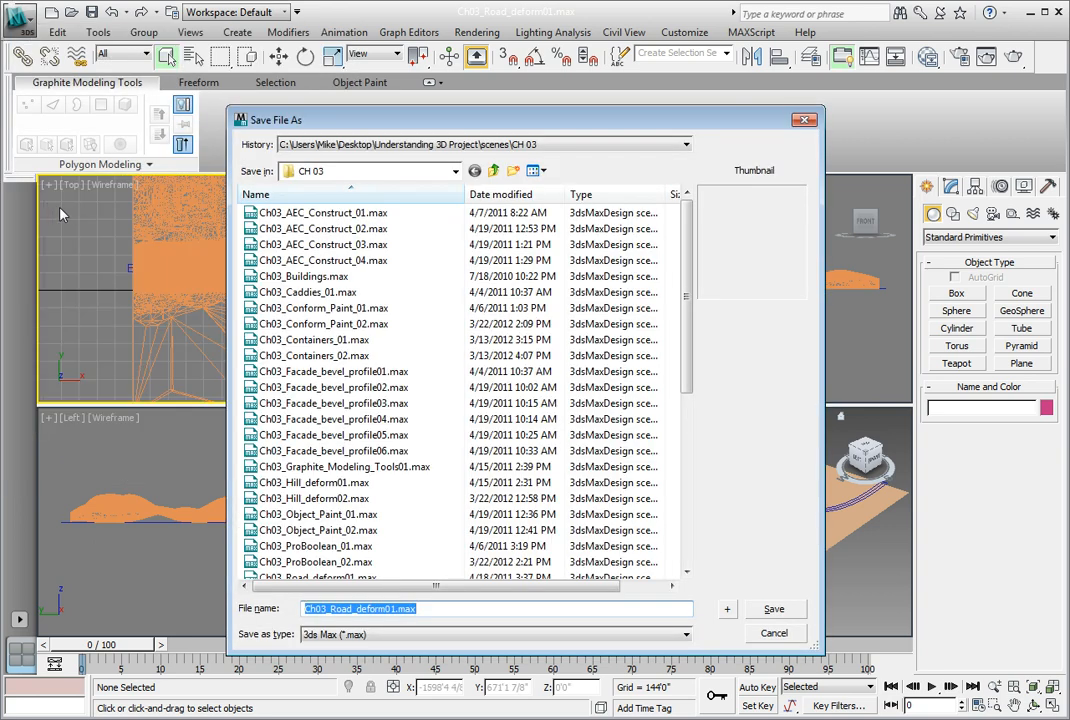
click(730, 609)
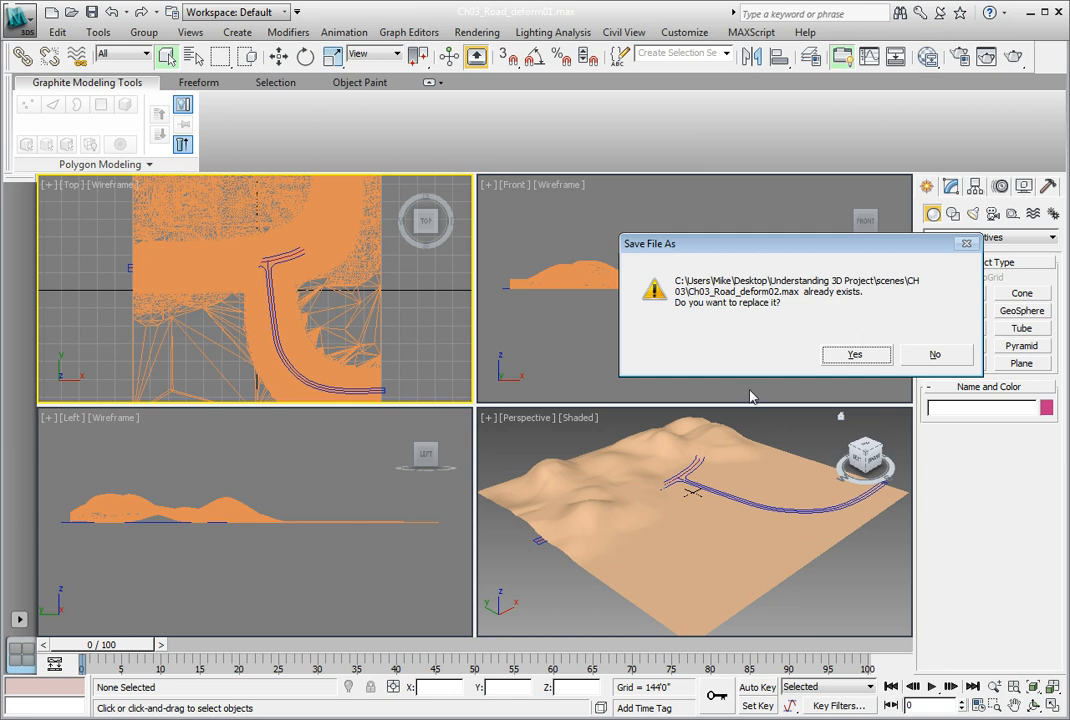
click(855, 354)
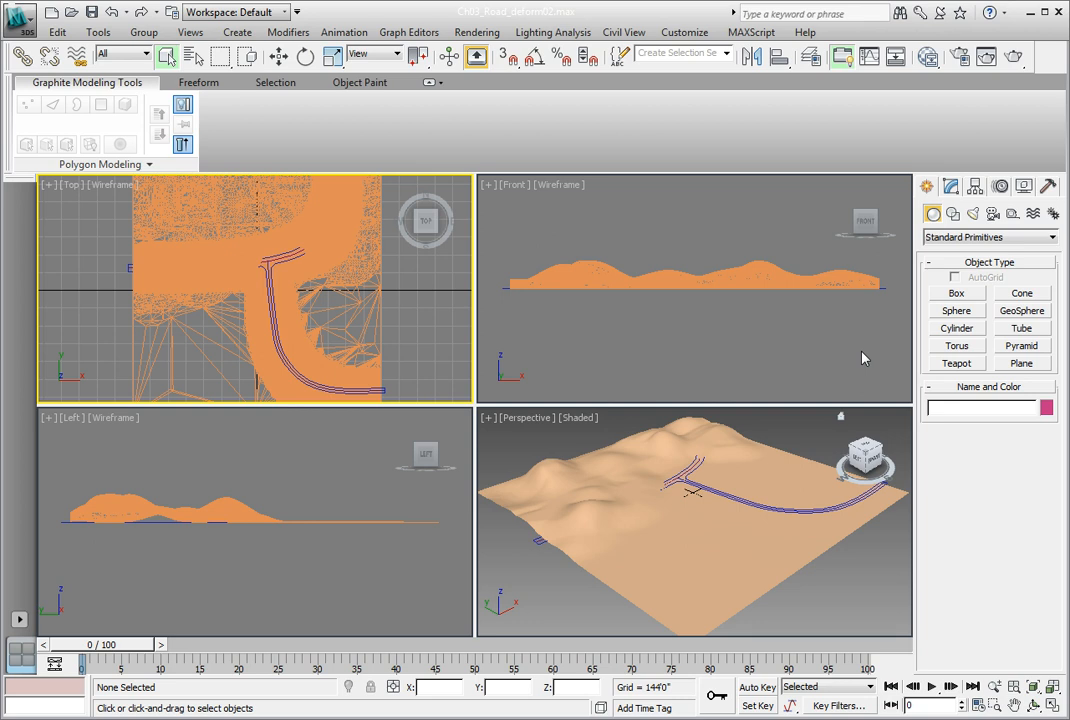
Step: Turn the Landscape01 terrain into a ShapeMerge compound object
click(727, 573)
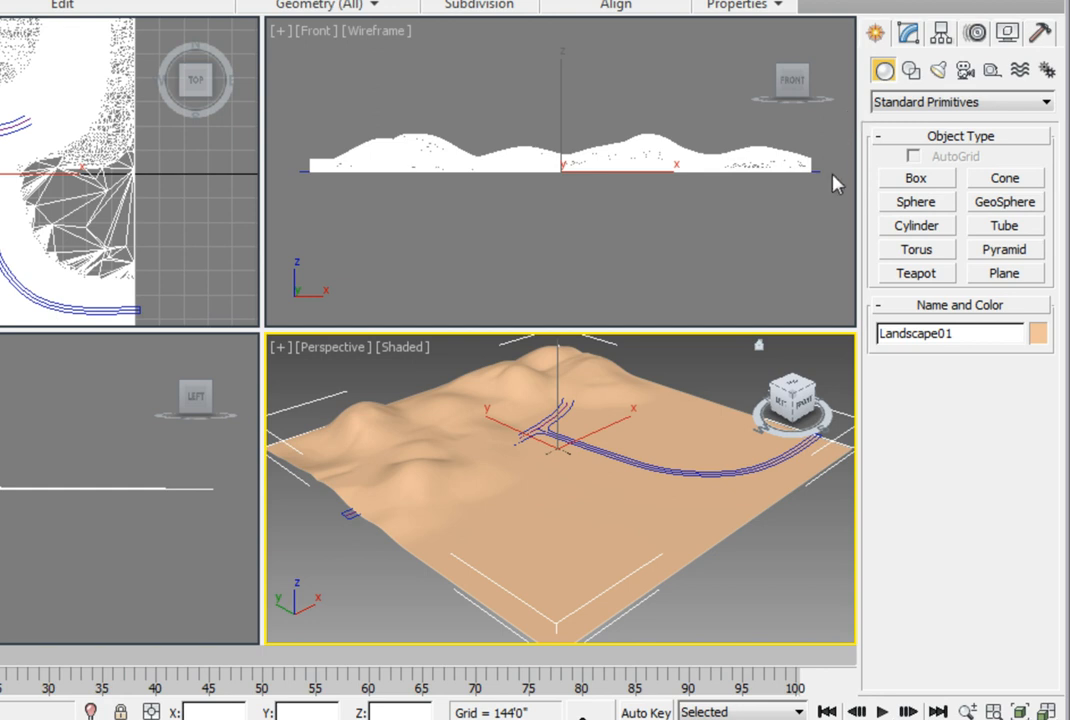
click(963, 104)
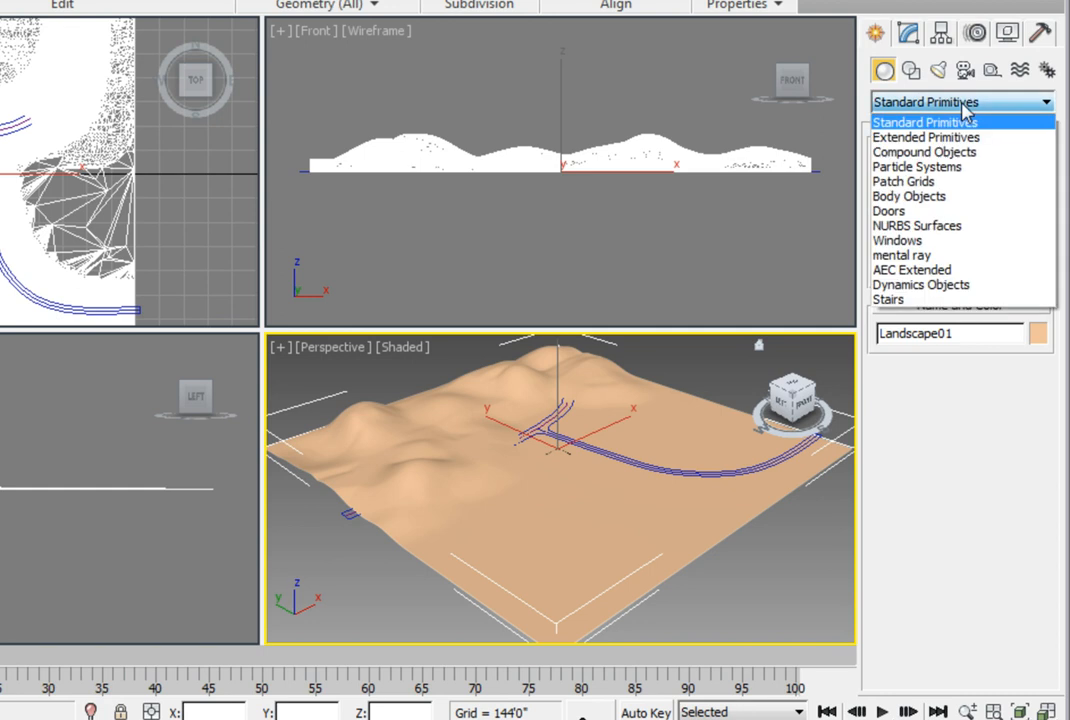
click(903, 152)
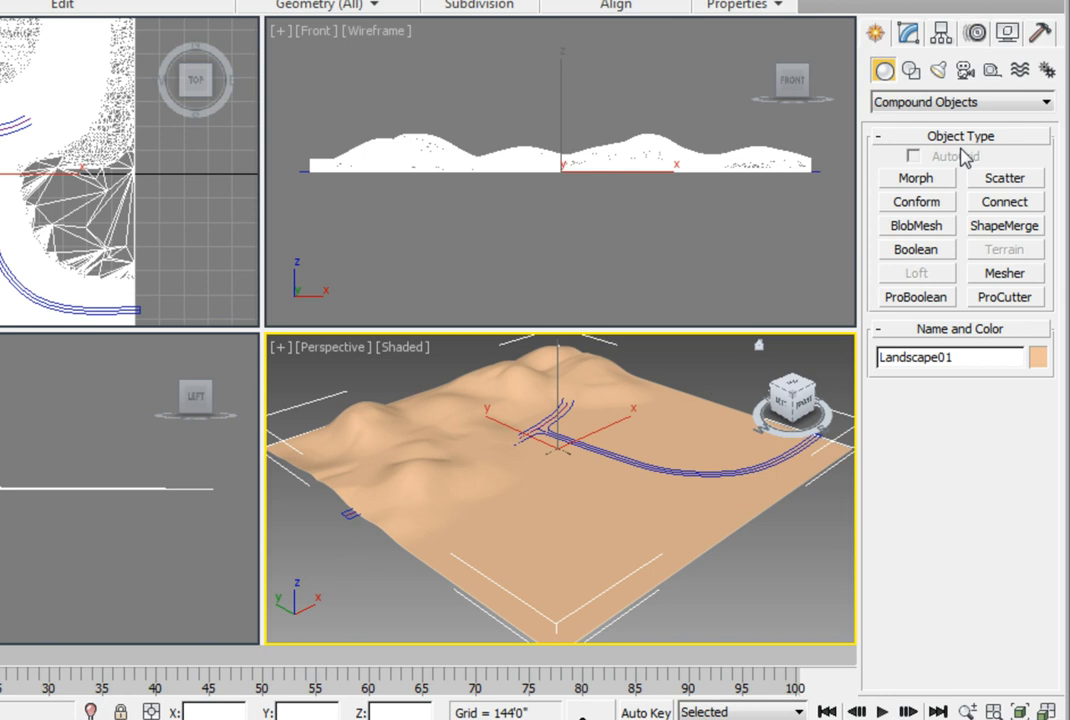
click(991, 228)
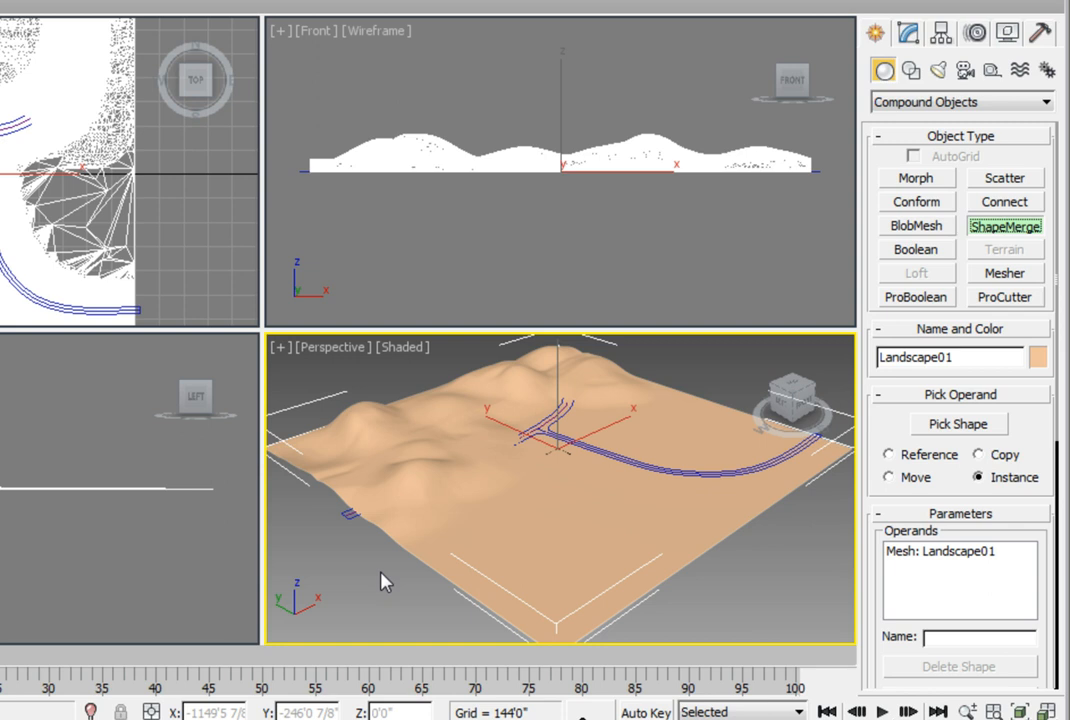
key(h)
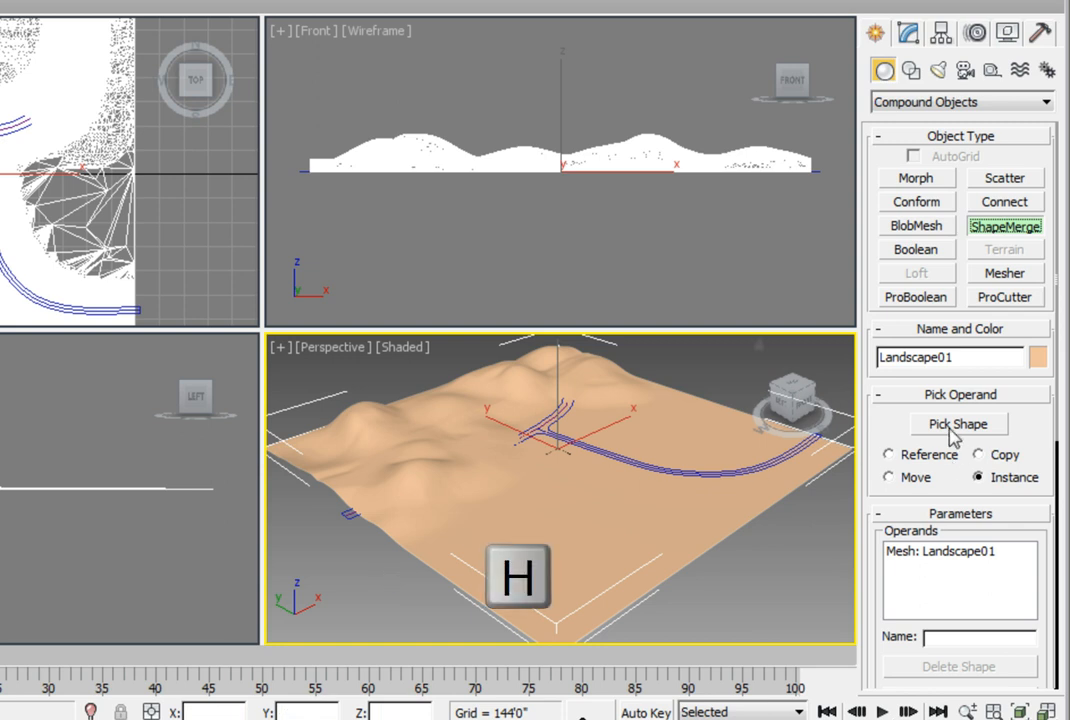
Step: Merge the road_outline01 shape into the landscape as an instance and convert the landscape to an editable mesh
click(952, 424)
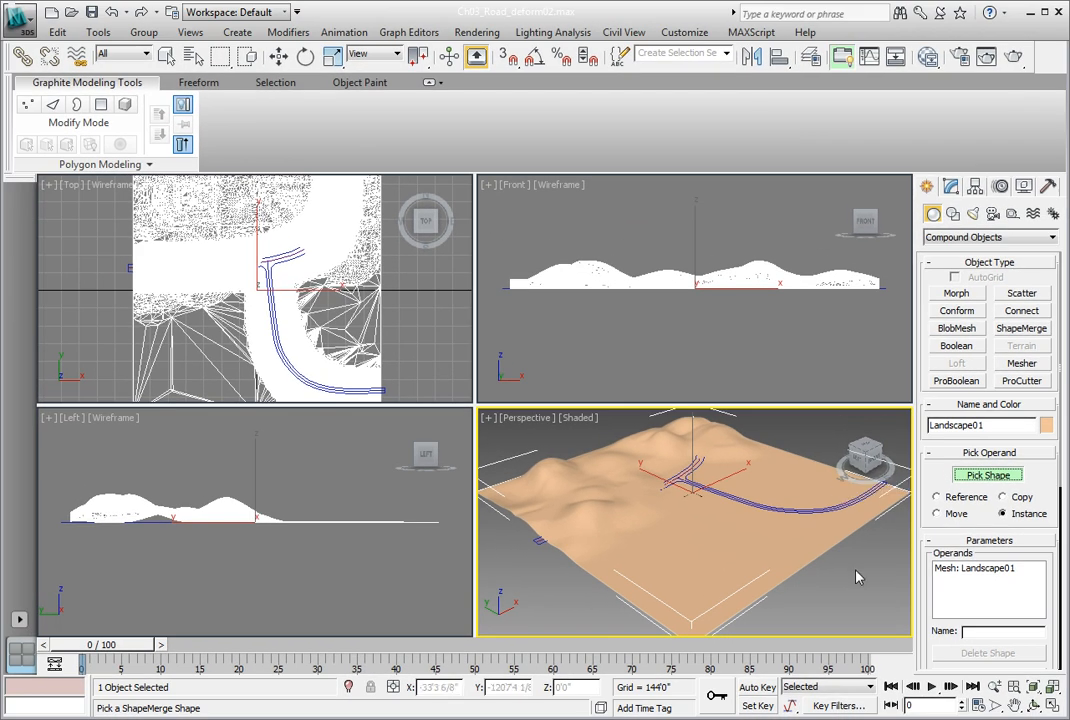
key(h)
drag(981, 136, 666, 138)
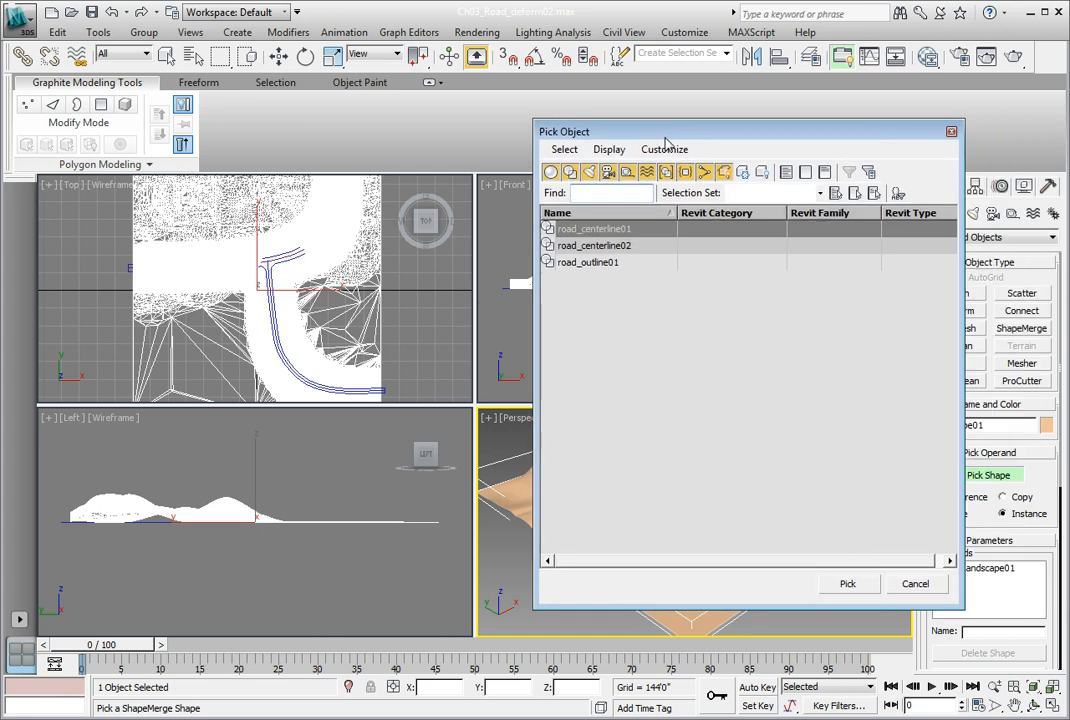
click(593, 262)
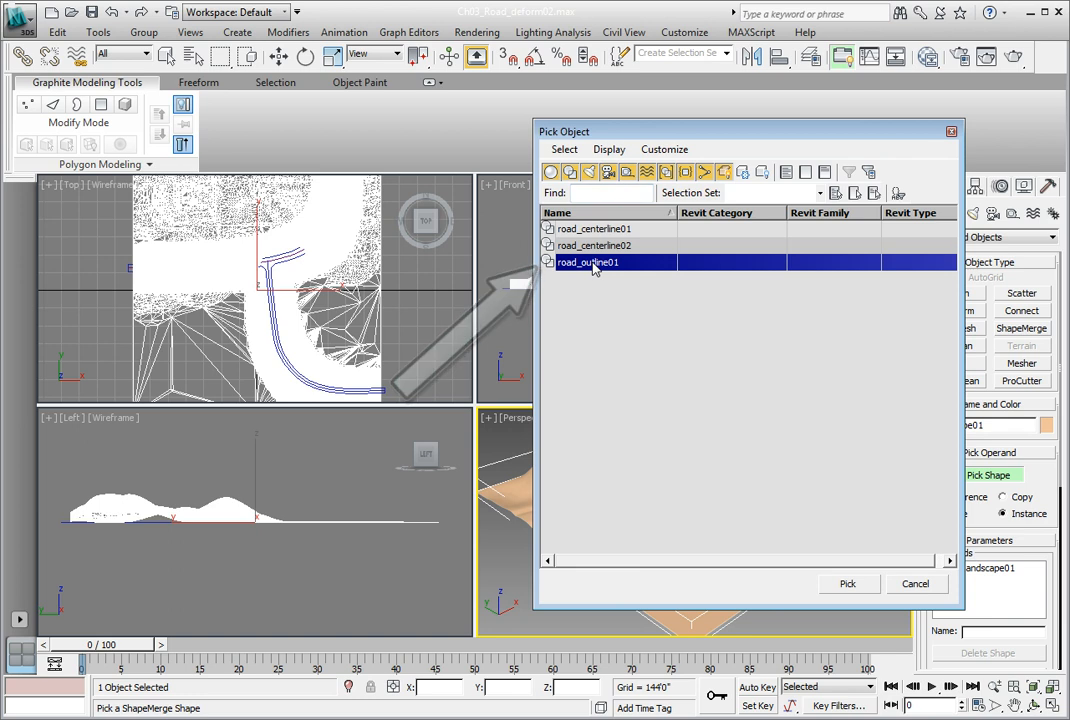
click(858, 588)
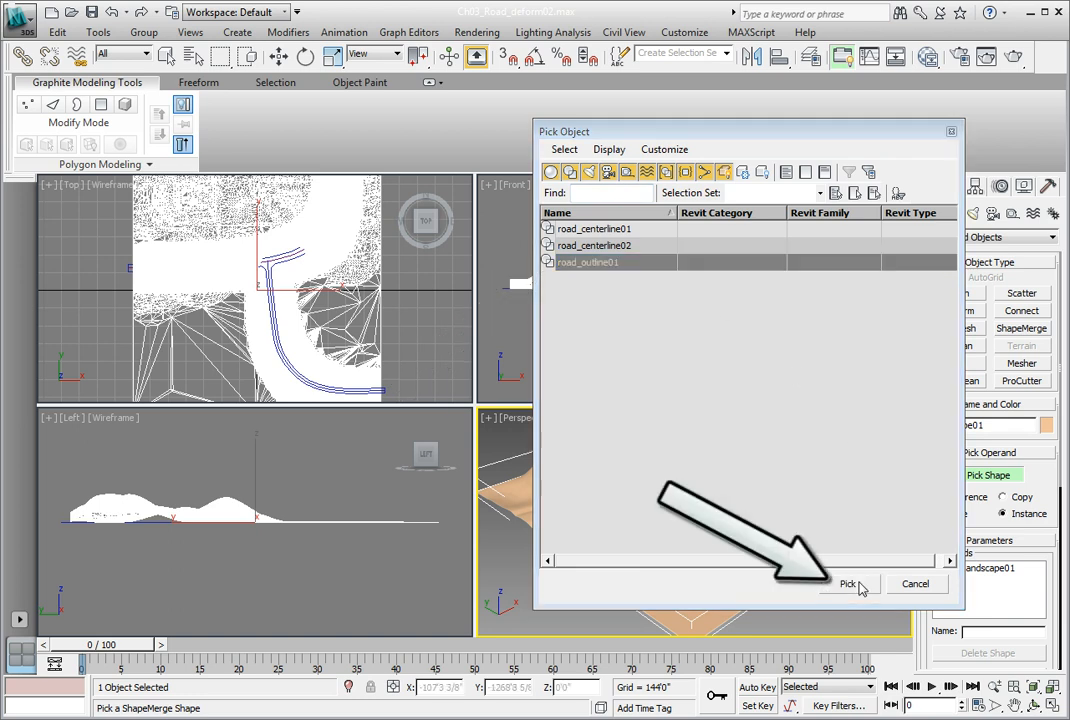
click(858, 585)
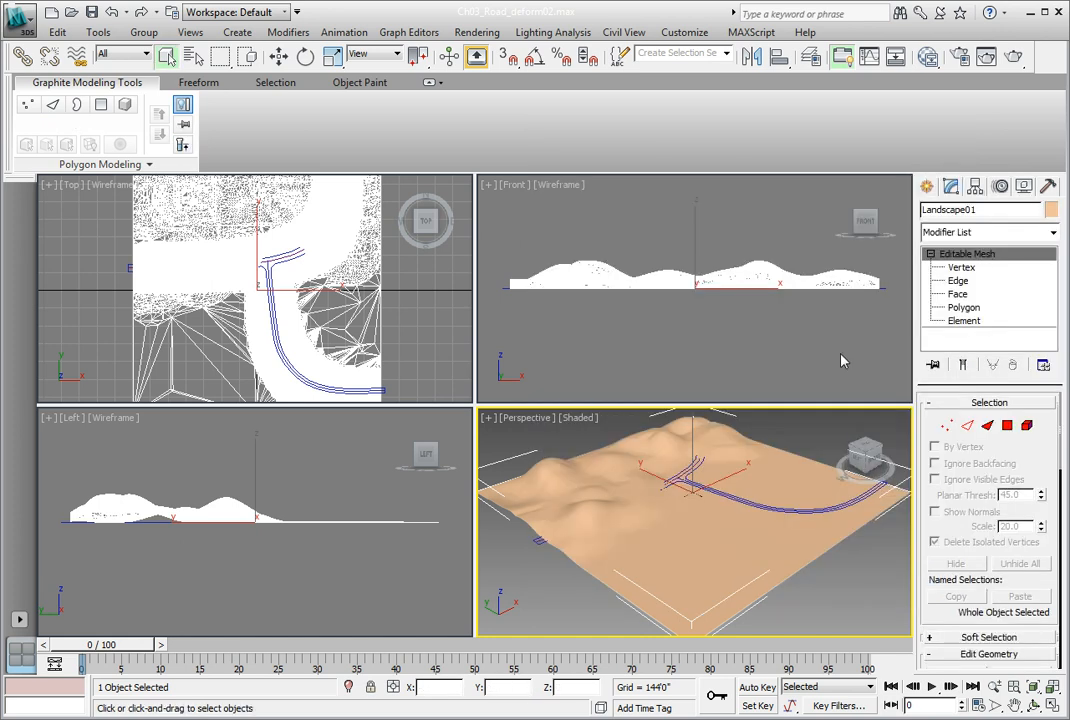
Step: Store the selected road polygons of Landscape01 as a named selection set called roadway, exit polygon level and save the scene
click(963, 308)
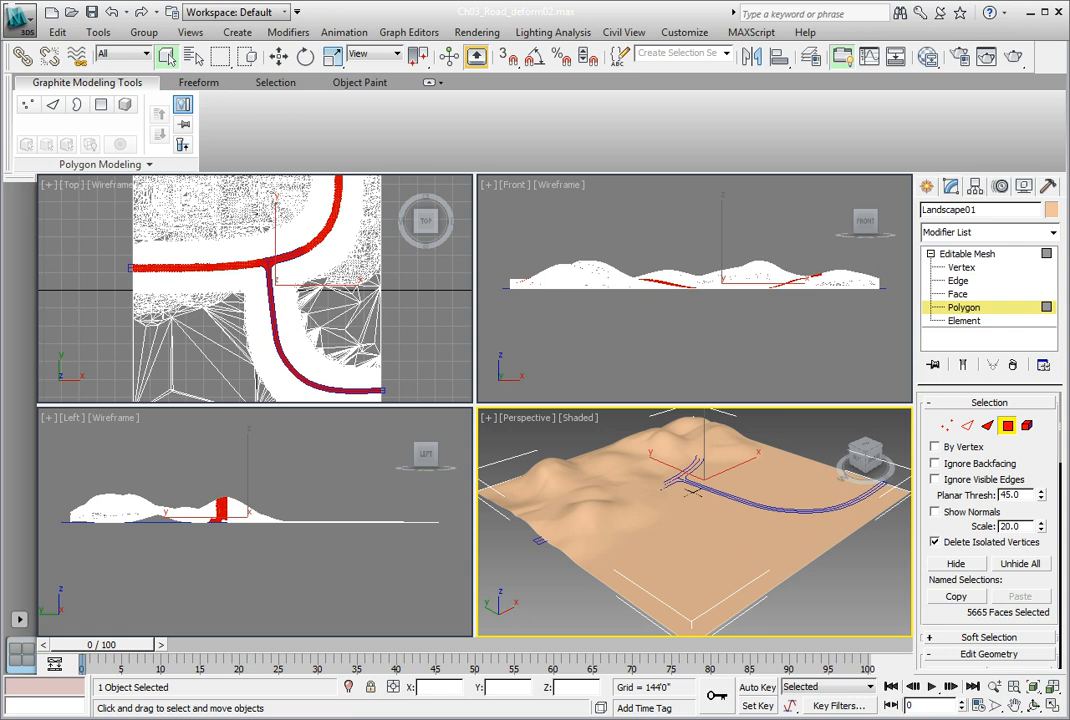
double_click(1008, 212)
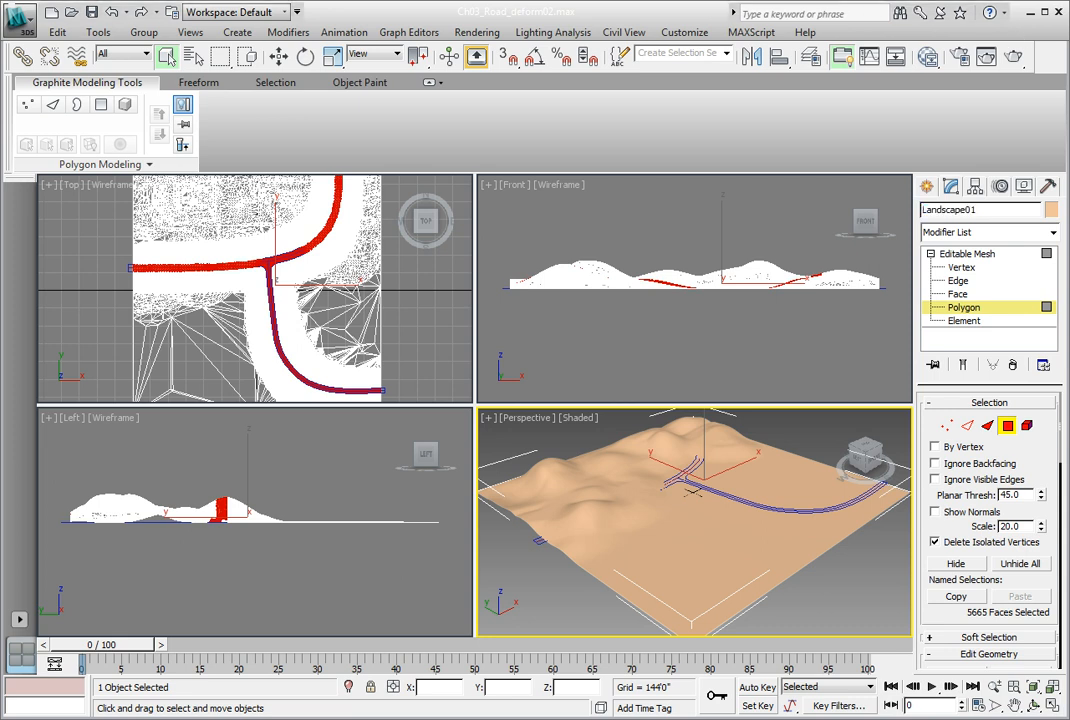
click(656, 53)
text(roadway)
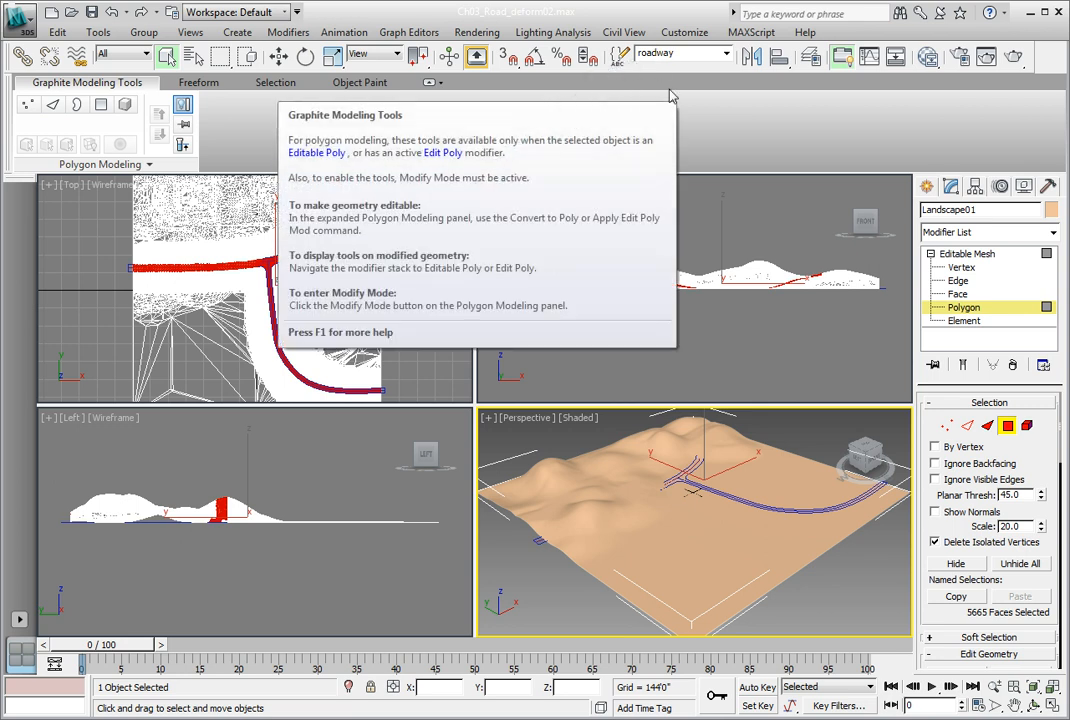
key(Return)
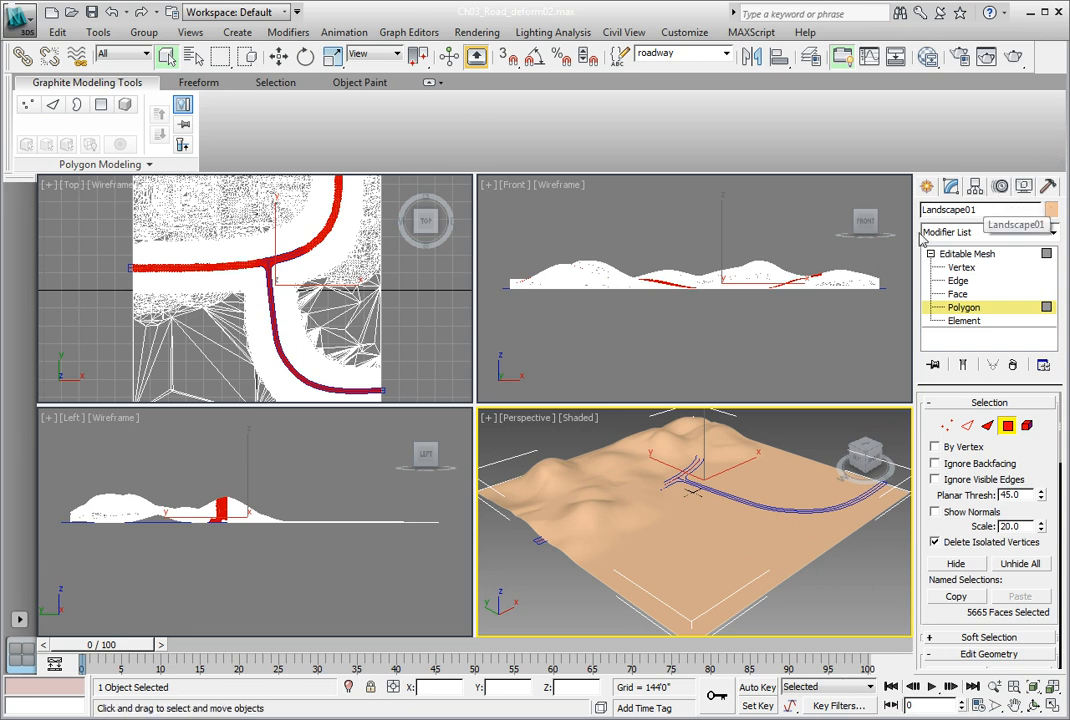
click(964, 256)
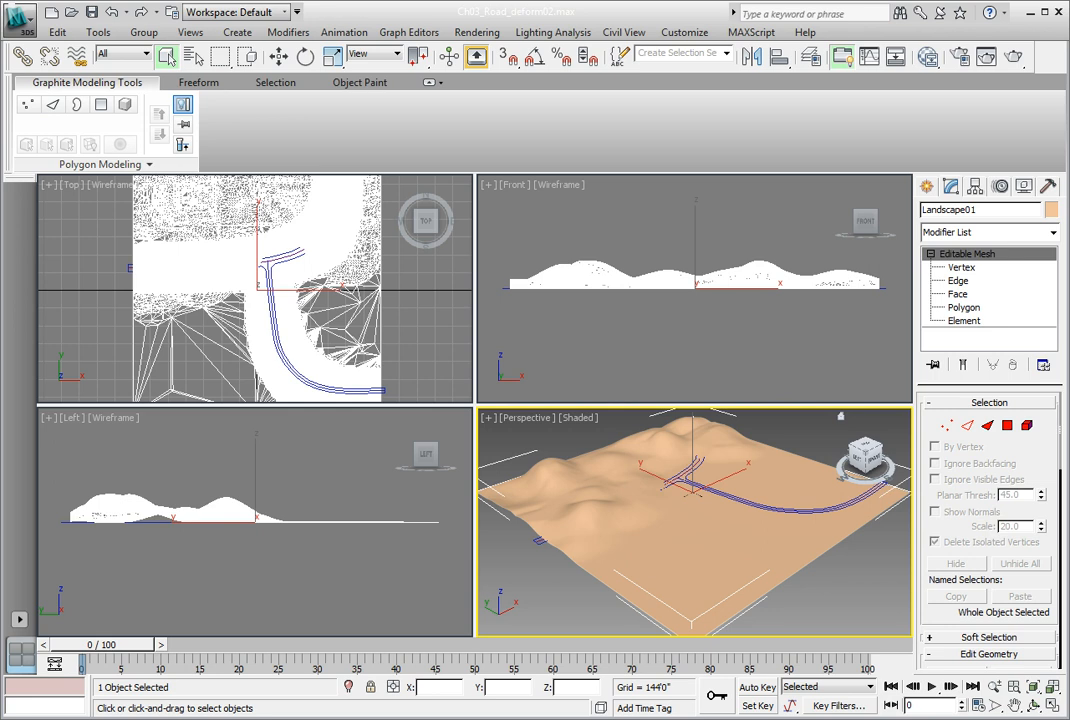
key(ctrl+s)
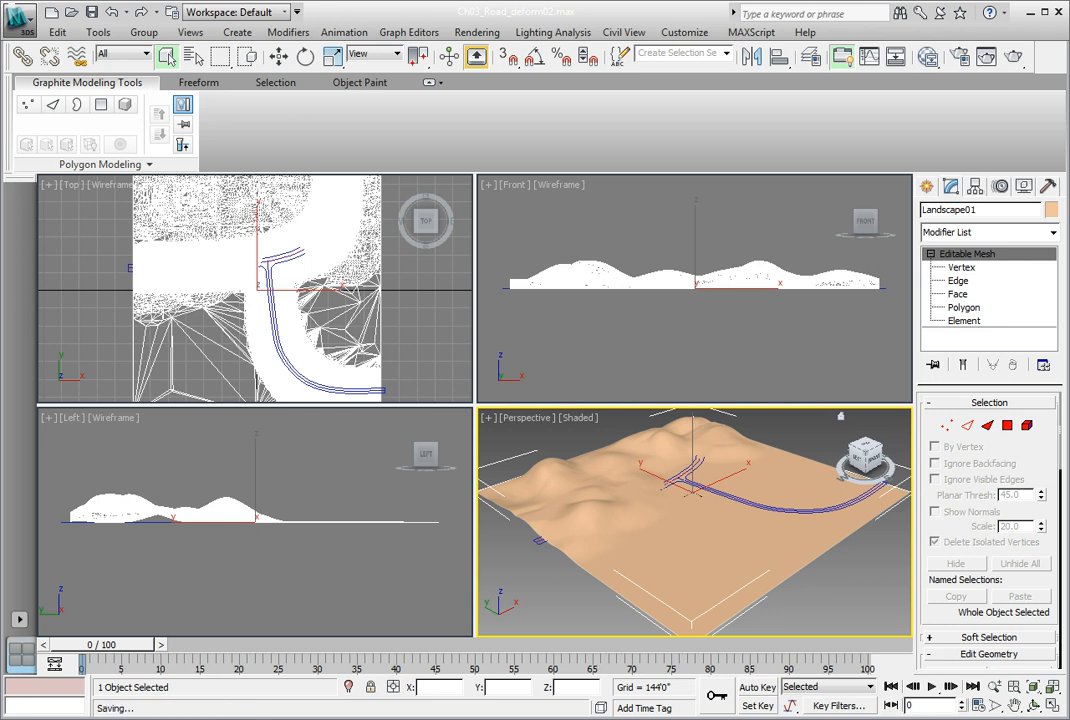